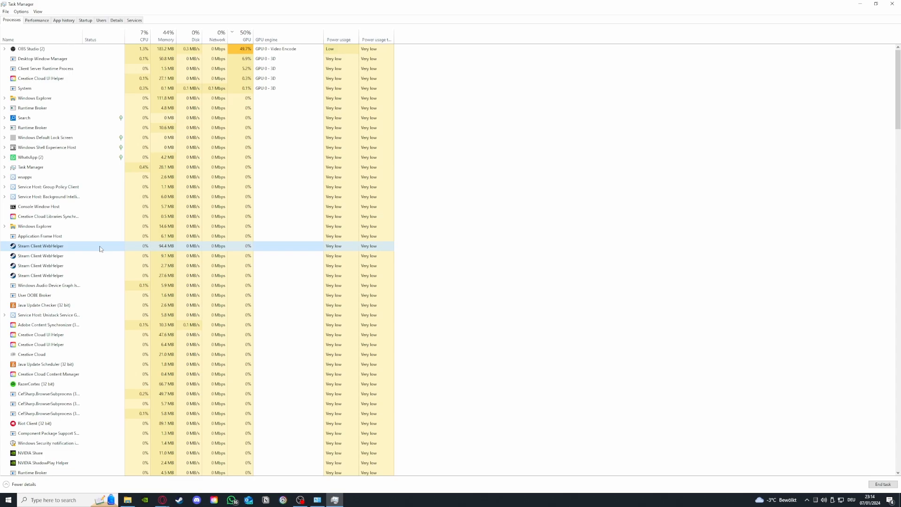
# - End the selected Steam Client WebHelper process
pyautogui.rightClick(100, 249)
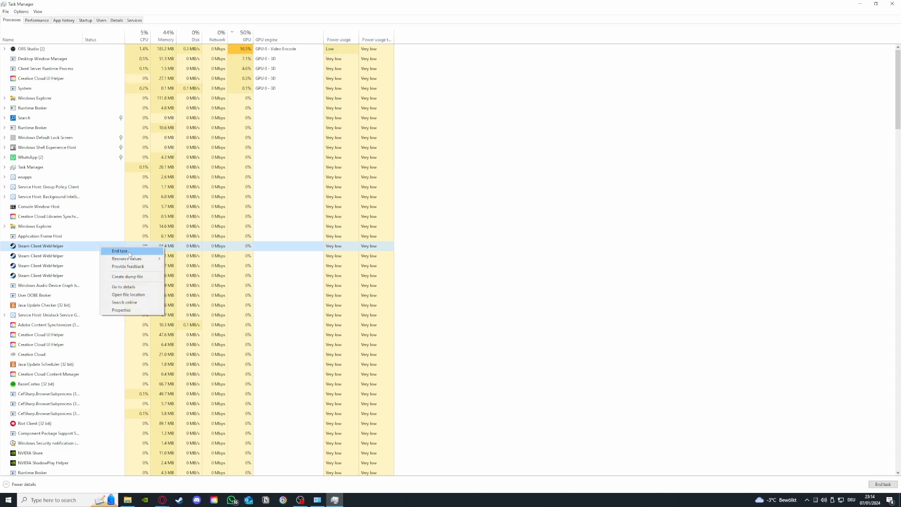
pyautogui.click(120, 251)
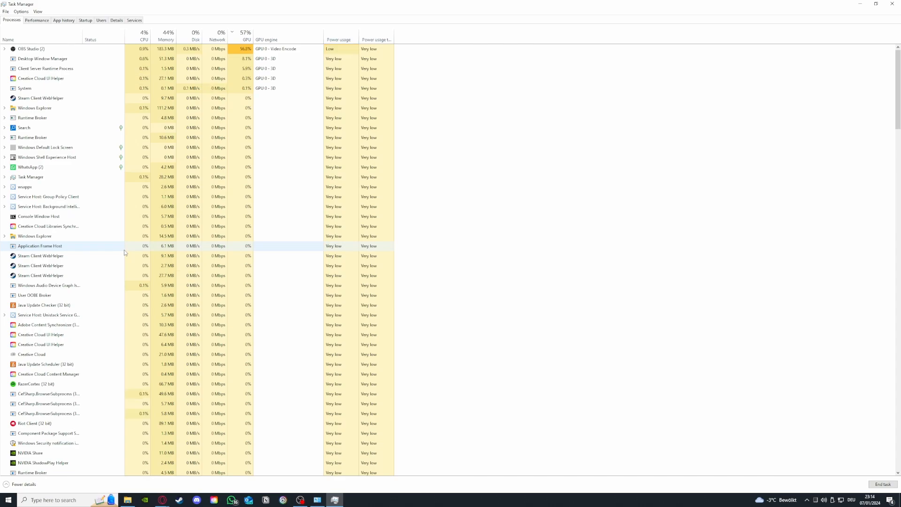
# - Review the CPU and GPU performance graphs, and return to the process list to look through the running processes
pyautogui.click(49, 21)
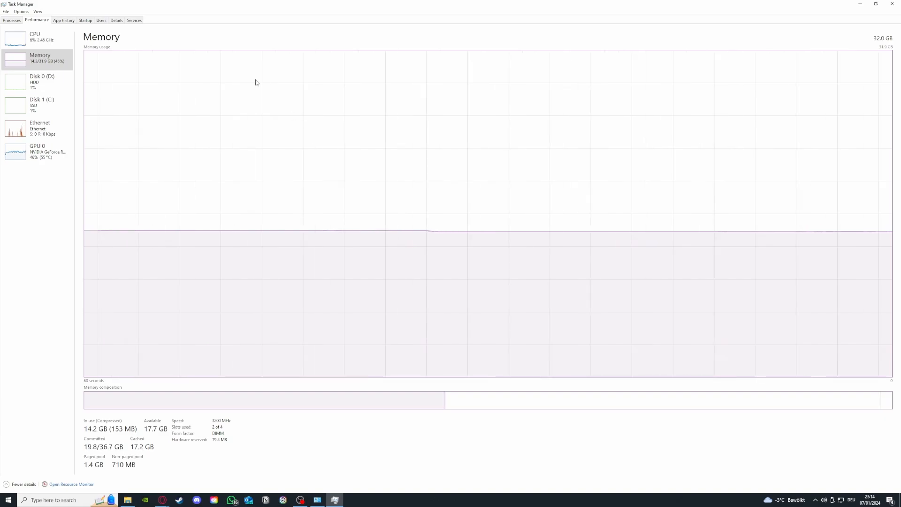
pyautogui.click(34, 47)
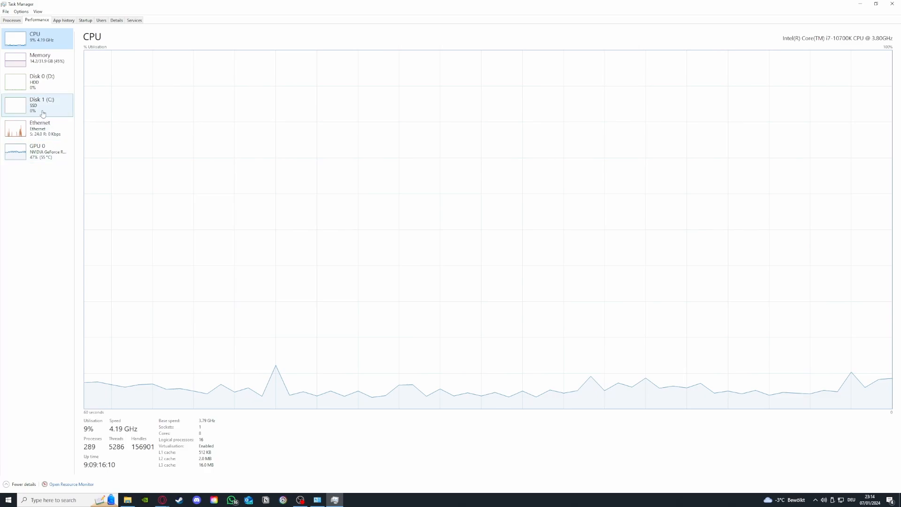
pyautogui.click(38, 151)
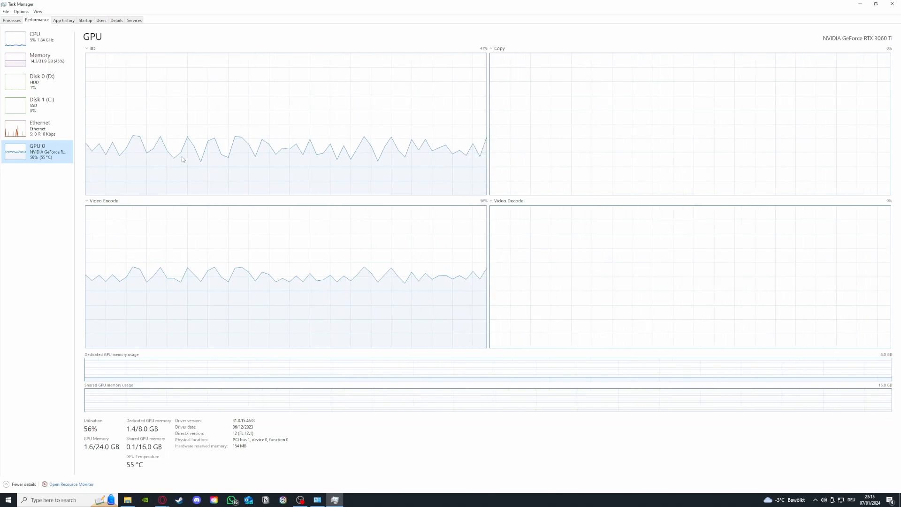
pyautogui.click(11, 20)
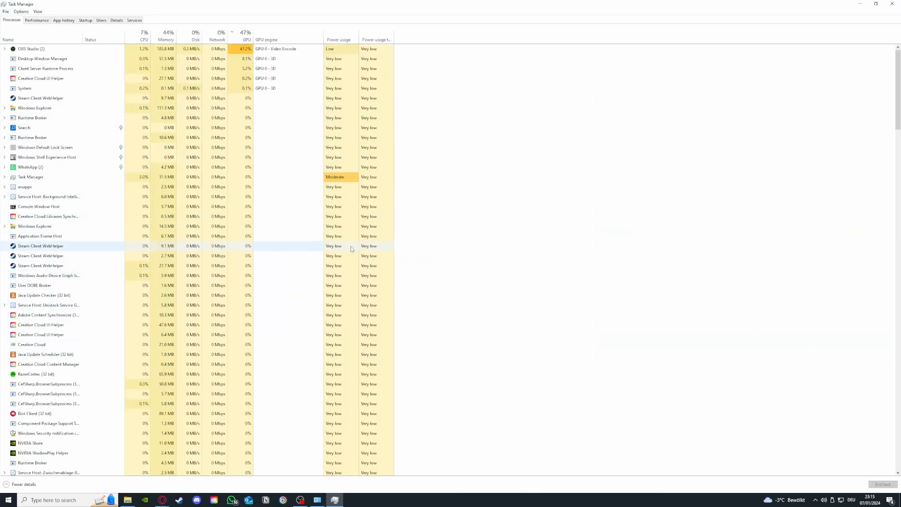
pyautogui.scroll(-2, 97, 262)
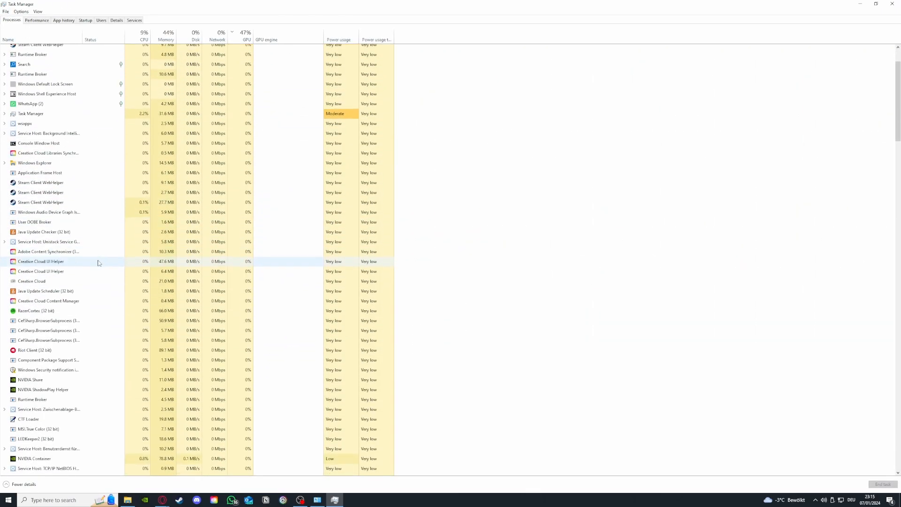
pyautogui.scroll(2, 110, 262)
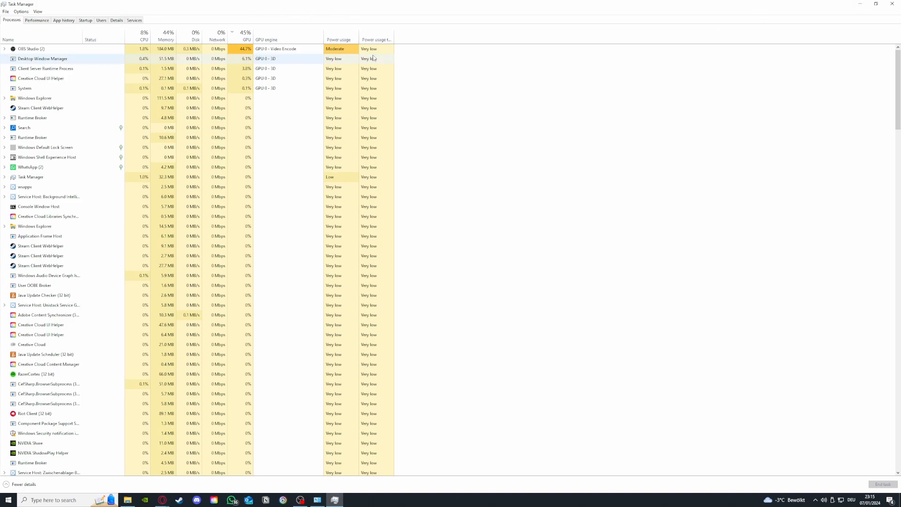
# - Show the startup apps, check the enable and disable options for Parsec and iCUE, and close Task Manager
pyautogui.click(64, 21)
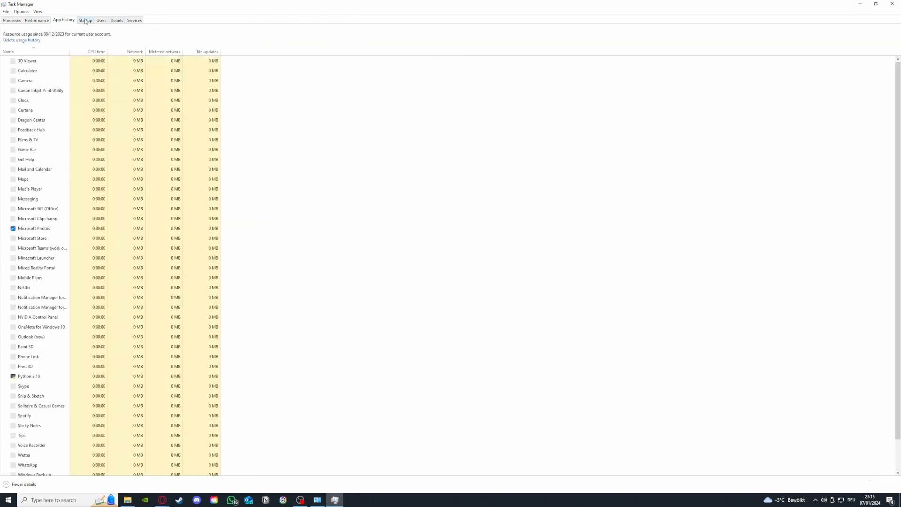
pyautogui.hotkey('ctrl', 'Tab')
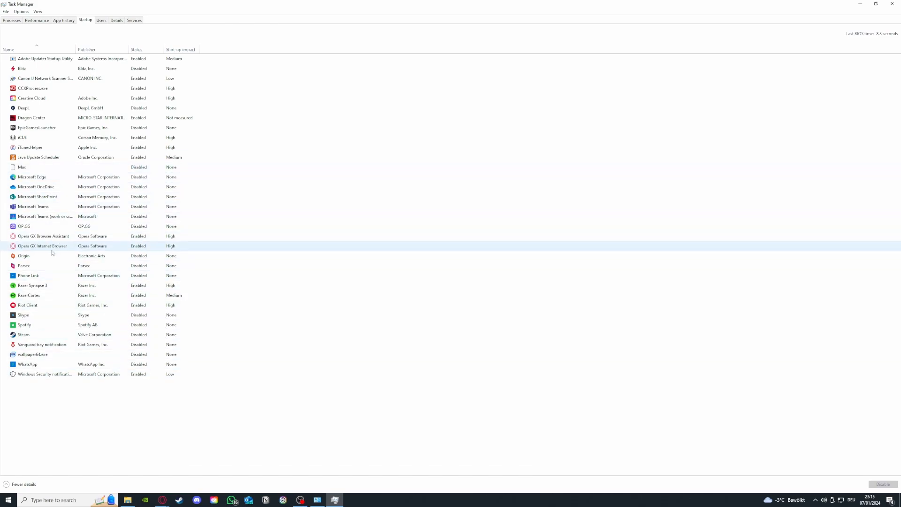
pyautogui.click(49, 267)
pyautogui.rightClick(59, 267)
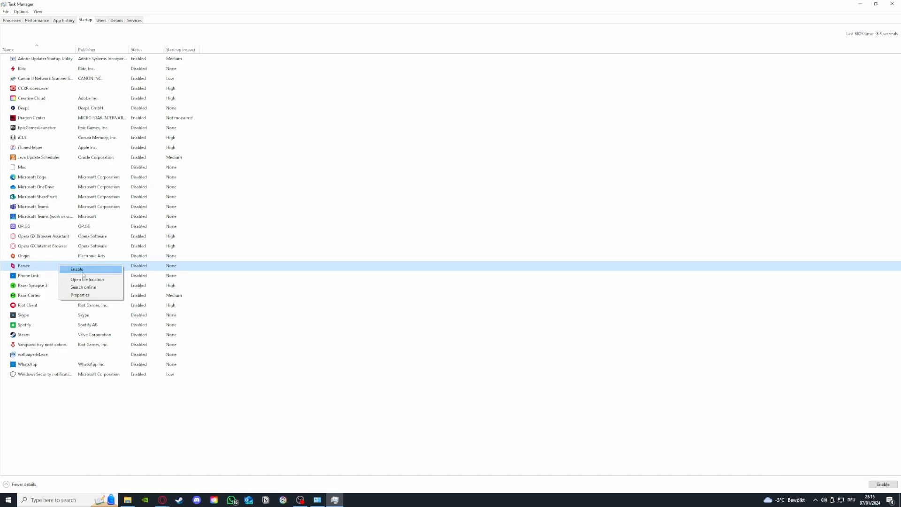
pyautogui.click(54, 138)
pyautogui.rightClick(54, 138)
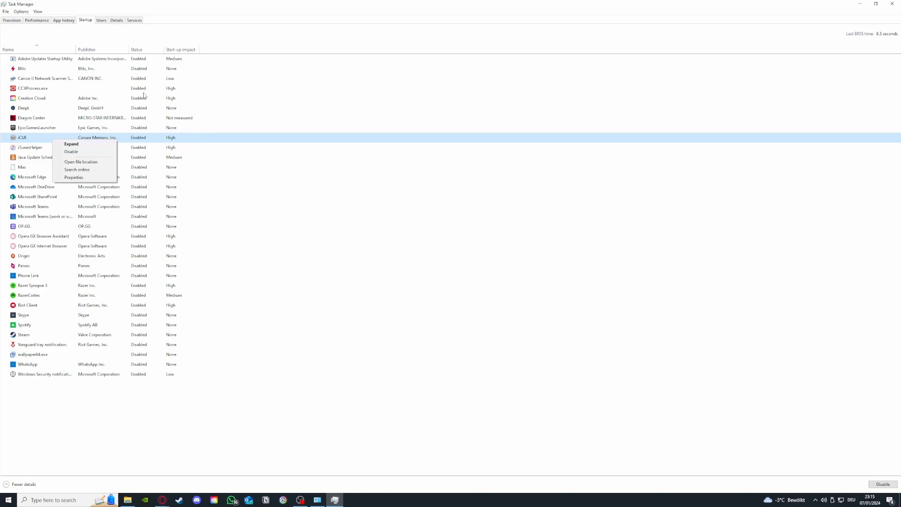
pyautogui.click(96, 152)
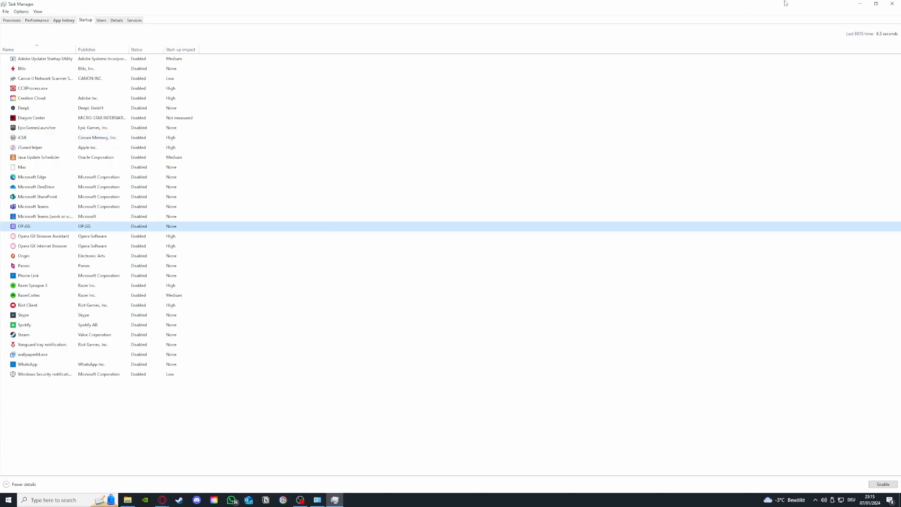
pyautogui.click(892, 4)
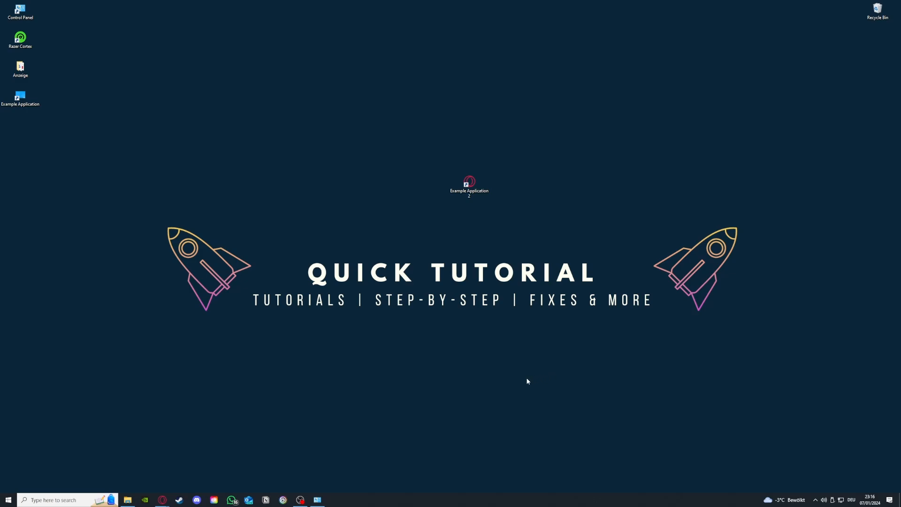
# - Reopen Task Manager from the desktop and enlarge its window to show all process columns
pyautogui.rightClick(410, 503)
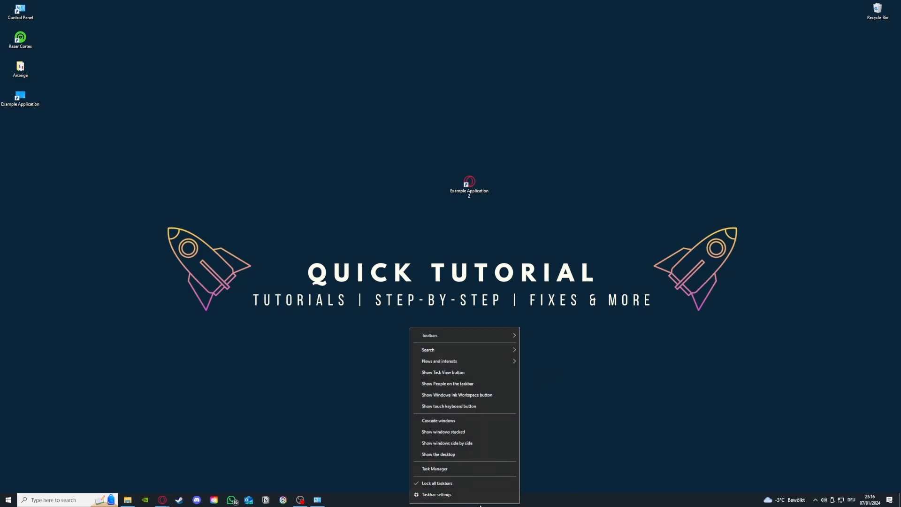
pyautogui.click(440, 469)
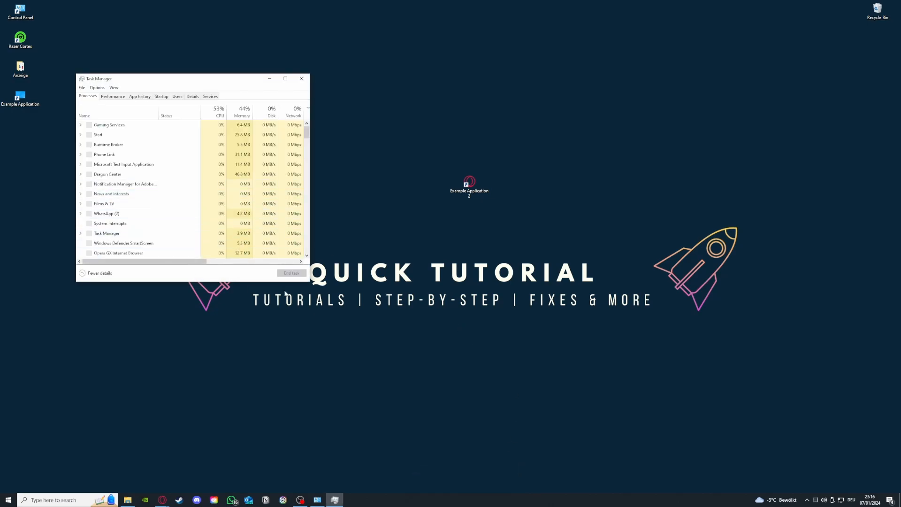
pyautogui.moveTo(306, 282); pyautogui.dragTo(587, 402)
pyautogui.click(195, 243)
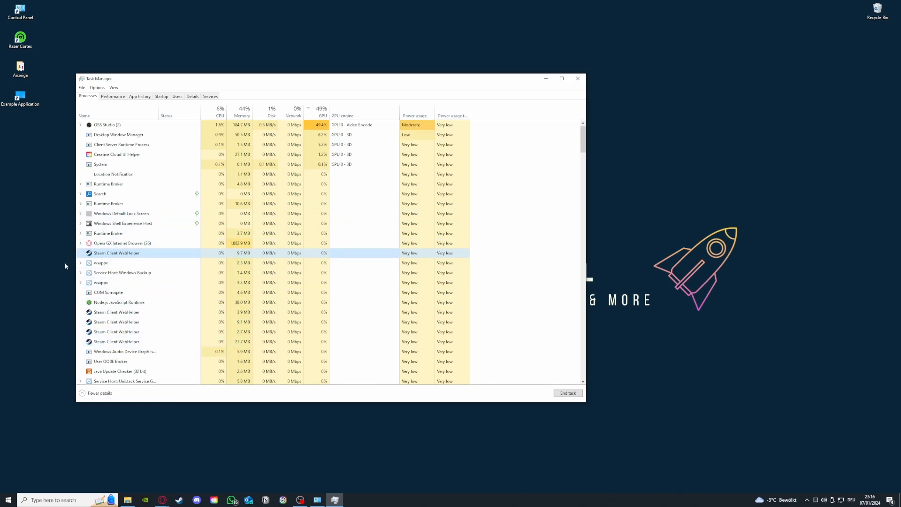
# - Point out the Steam Client WebHelper processes by selecting them one after another, and close Task Manager
pyautogui.scroll(-3, 96, 319)
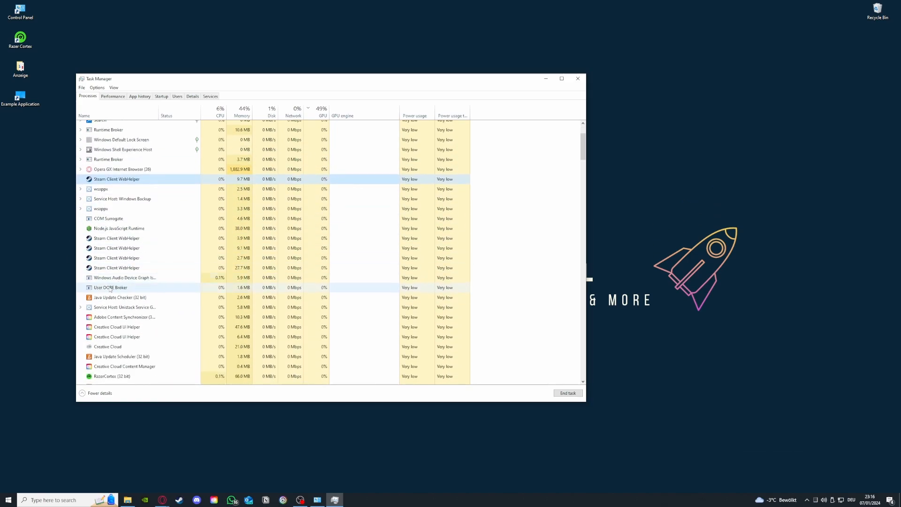
pyautogui.click(107, 237)
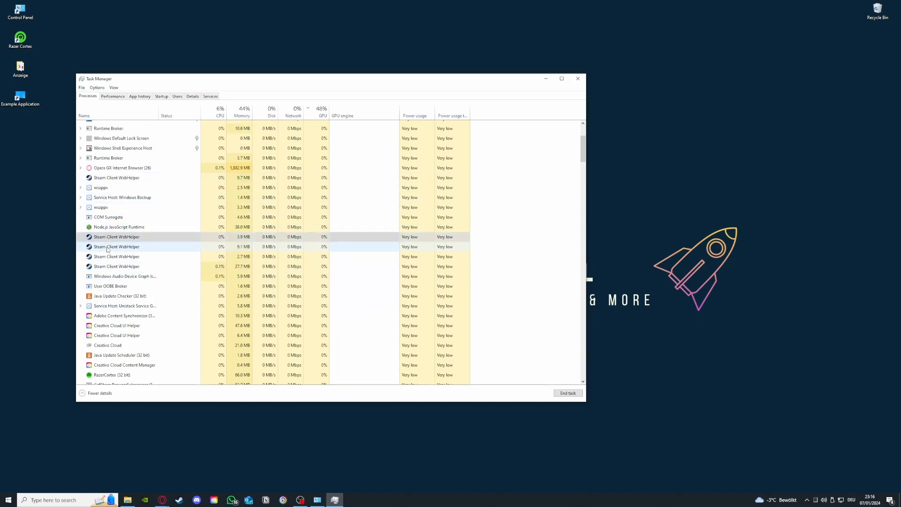
pyautogui.click(107, 247)
pyautogui.click(110, 257)
pyautogui.click(112, 267)
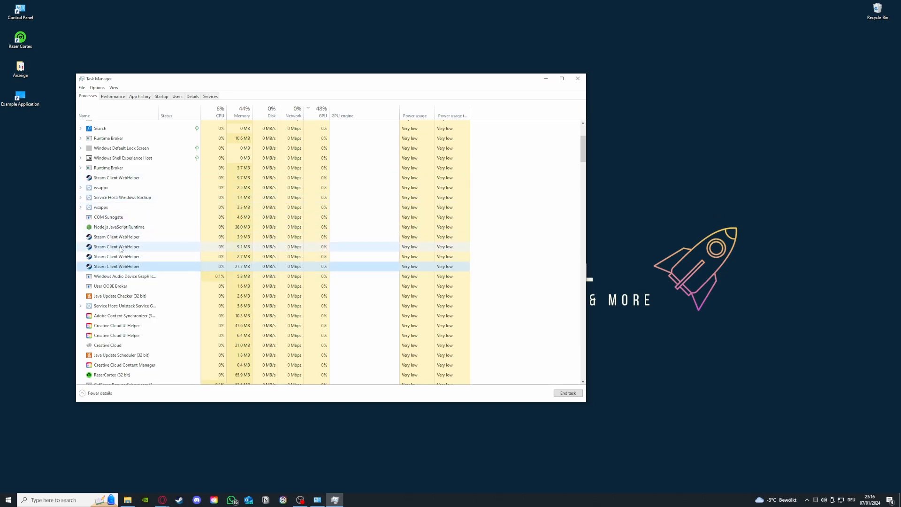
pyautogui.click(577, 77)
pyautogui.click(577, 76)
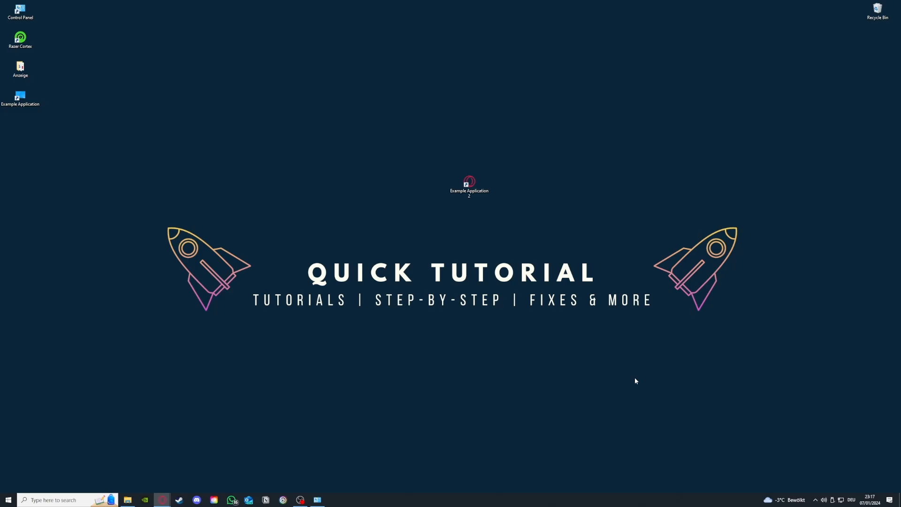
# - Open Administrative Tools from Control Panel's System and Security page and place its window beside the Control Panel window
pyautogui.click(318, 499)
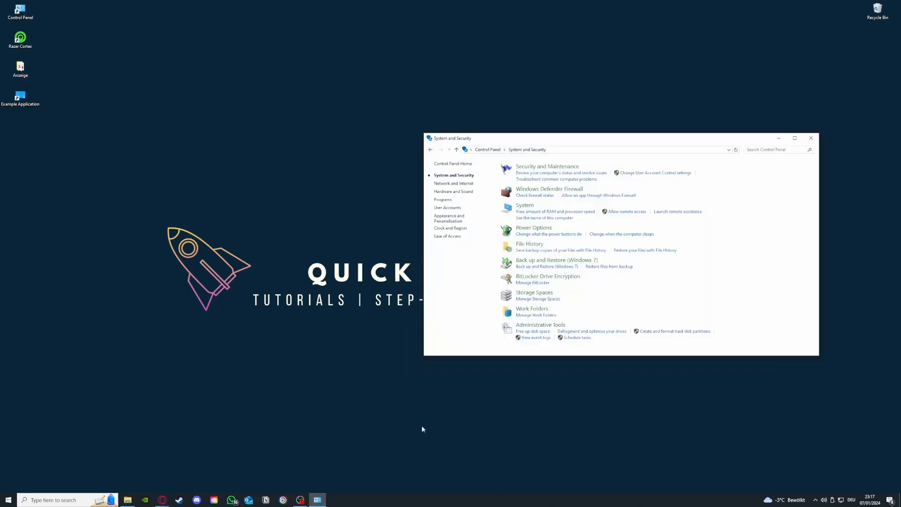
pyautogui.moveTo(535, 328)
pyautogui.mouseDown()
pyautogui.moveTo(414, 328)
pyautogui.moveTo(528, 328)
pyautogui.mouseUp()
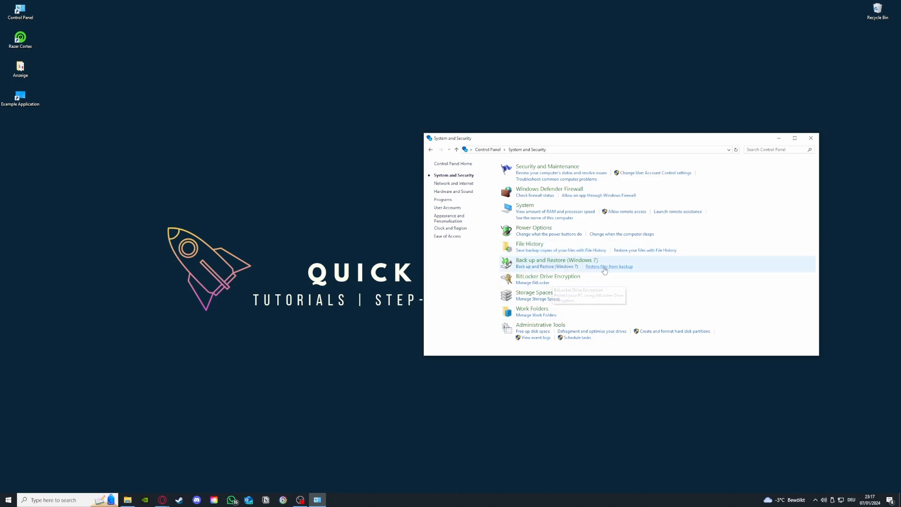
pyautogui.click(557, 326)
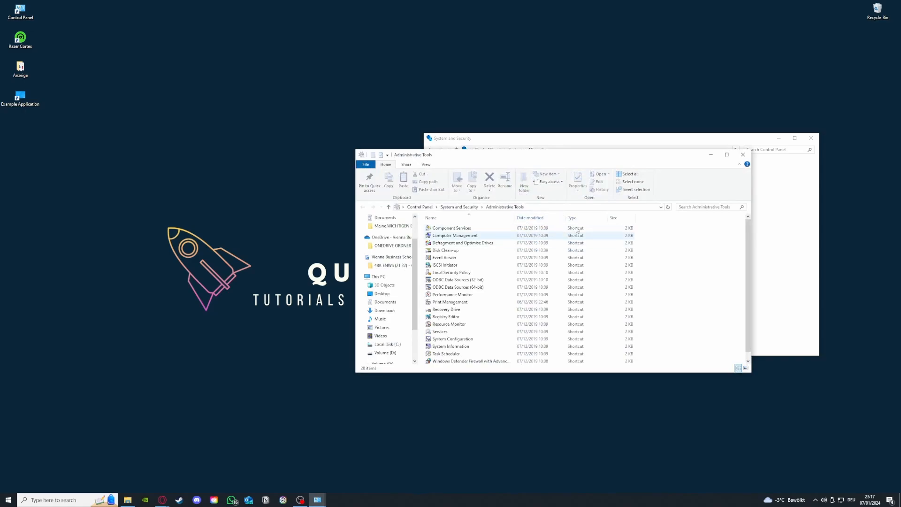
pyautogui.moveTo(559, 156); pyautogui.dragTo(223, 104)
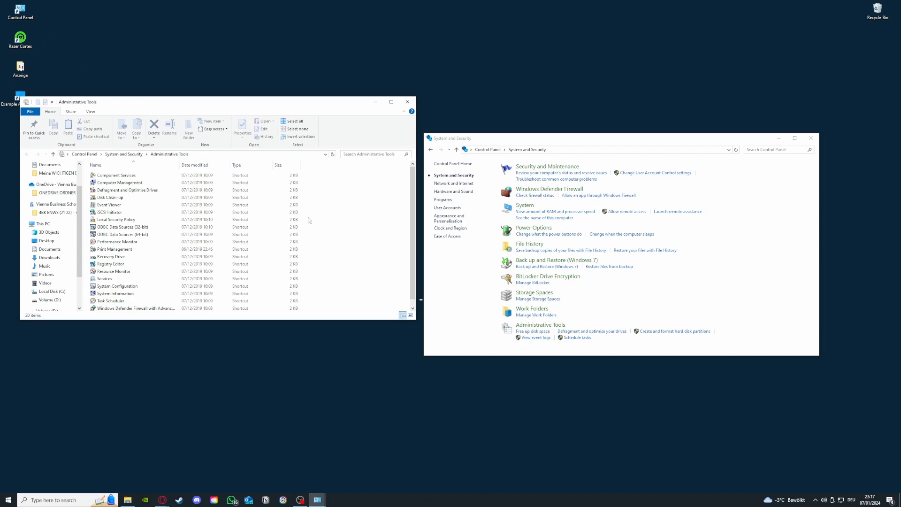
pyautogui.click(73, 500)
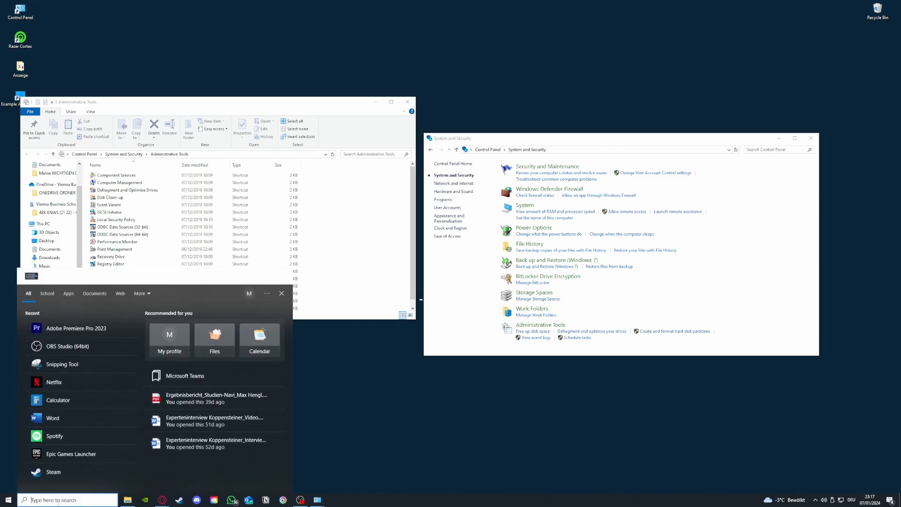
pyautogui.click(319, 416)
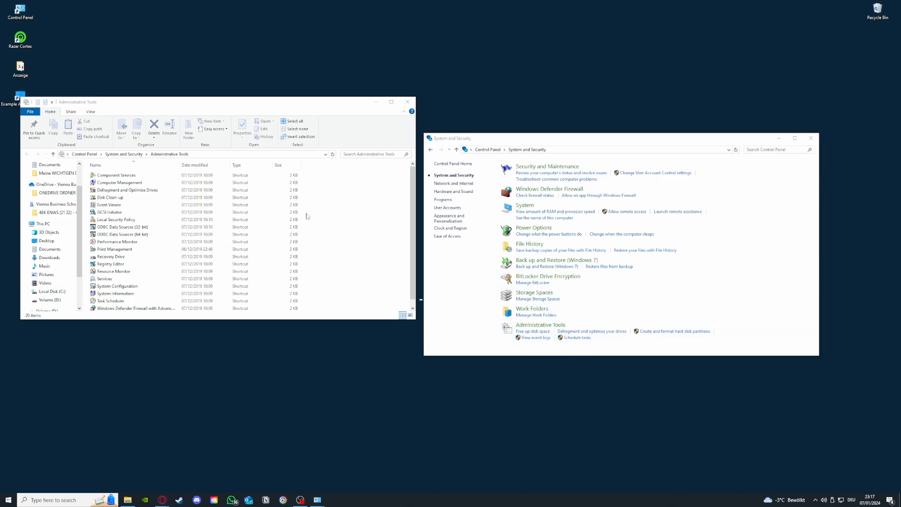
# - Show Disk Clean-up's drive selection with drive (C:) chosen, and close it along with the Administrative Tools and Control Panel windows
pyautogui.doubleClick(116, 200)
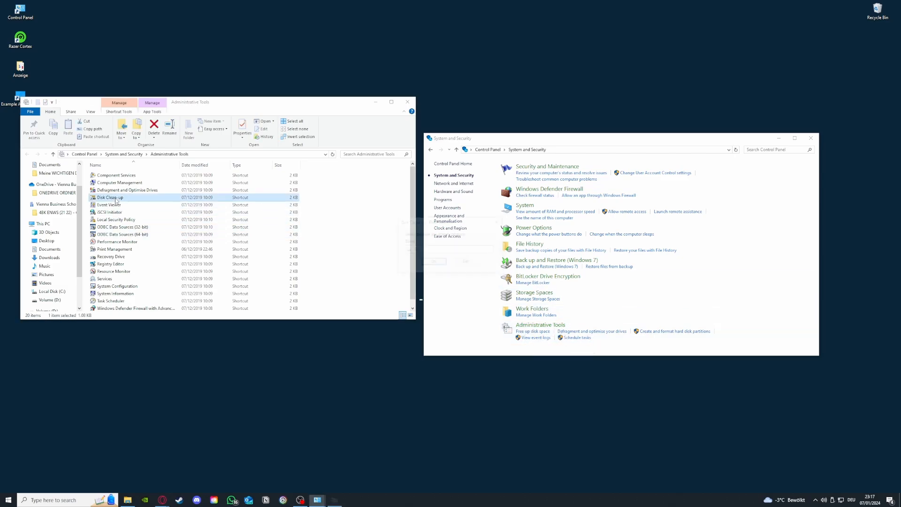
pyautogui.click(449, 250)
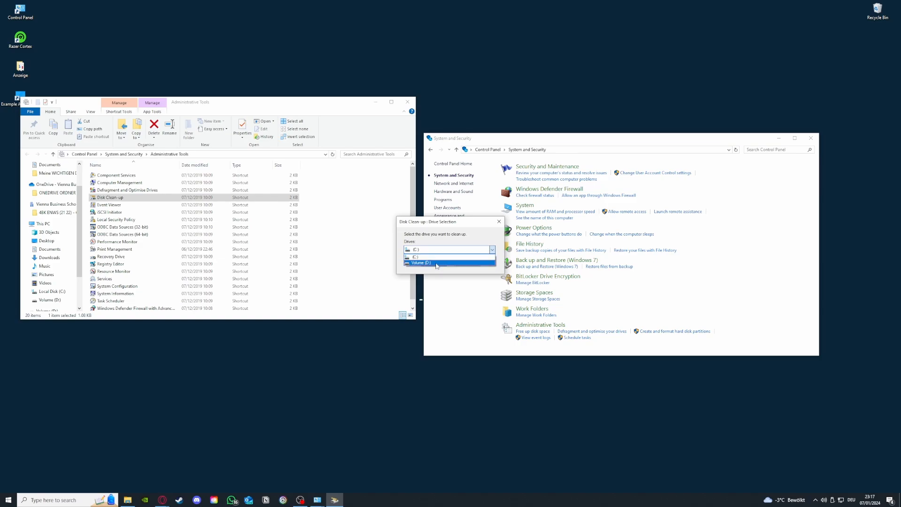
pyautogui.click(439, 257)
pyautogui.click(499, 223)
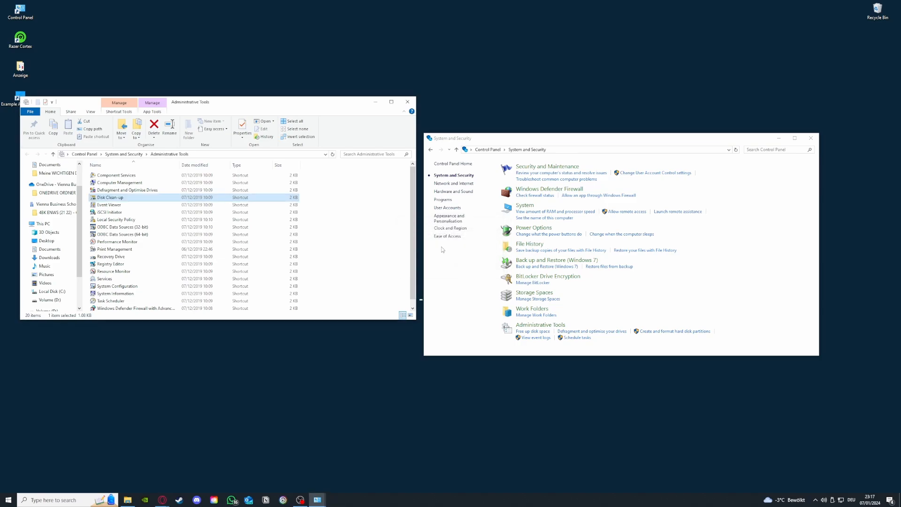
pyautogui.click(407, 102)
pyautogui.click(810, 138)
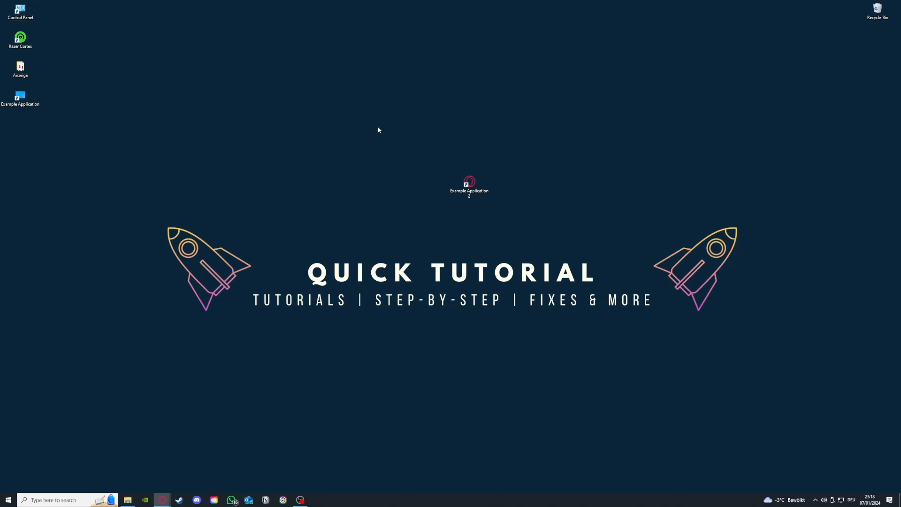
# - Open the uninstall list in Control Panel's Programs section and browse the installed programs
pyautogui.doubleClick(34, 13)
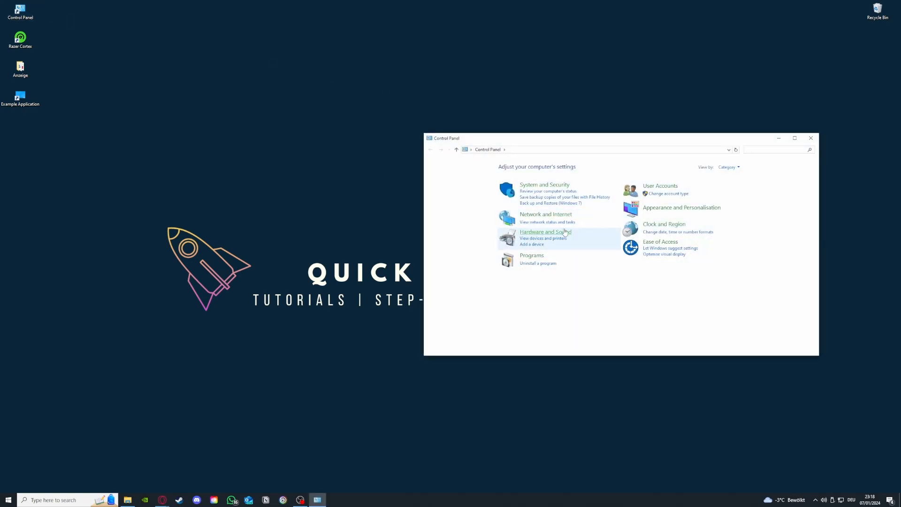
pyautogui.click(539, 267)
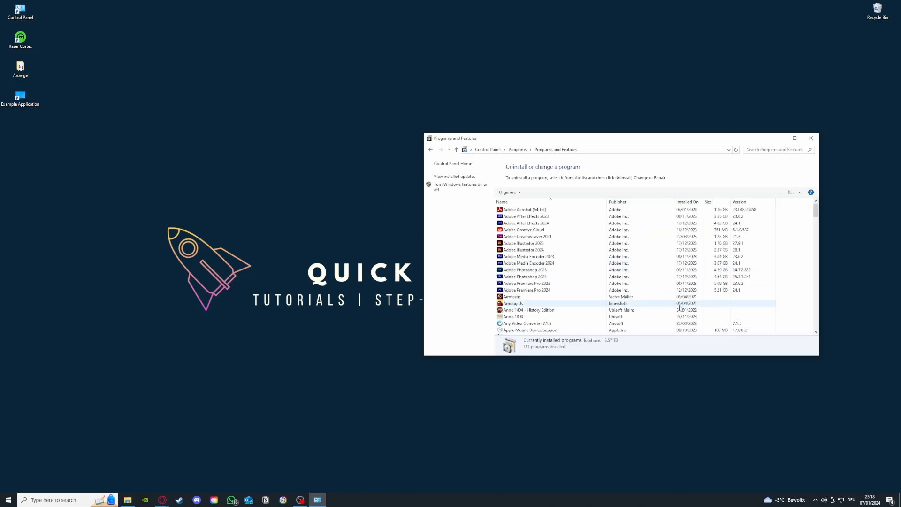
pyautogui.scroll(-15, 629, 280)
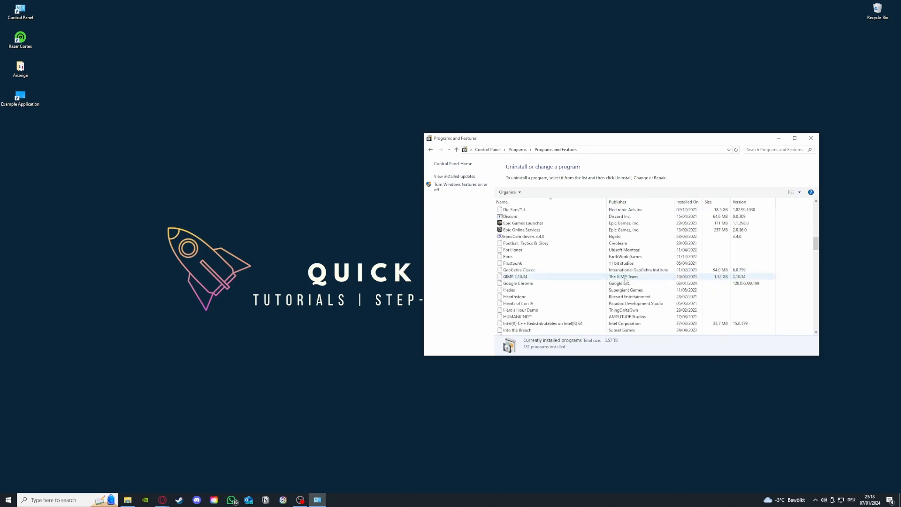
pyautogui.scroll(-12, 626, 280)
pyautogui.scroll(6, 584, 285)
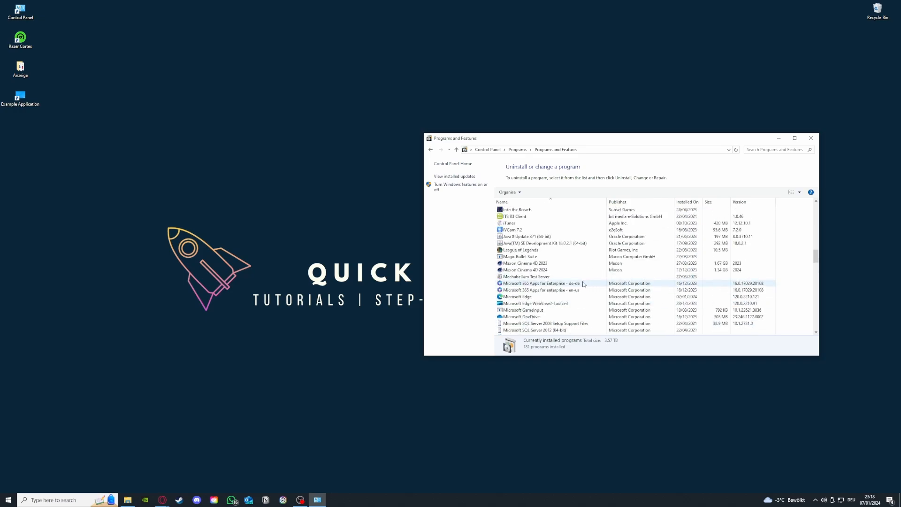
# - Show the Uninstall option for Microsoft Teams in the list of installed programs
pyautogui.scroll(-3, 583, 285)
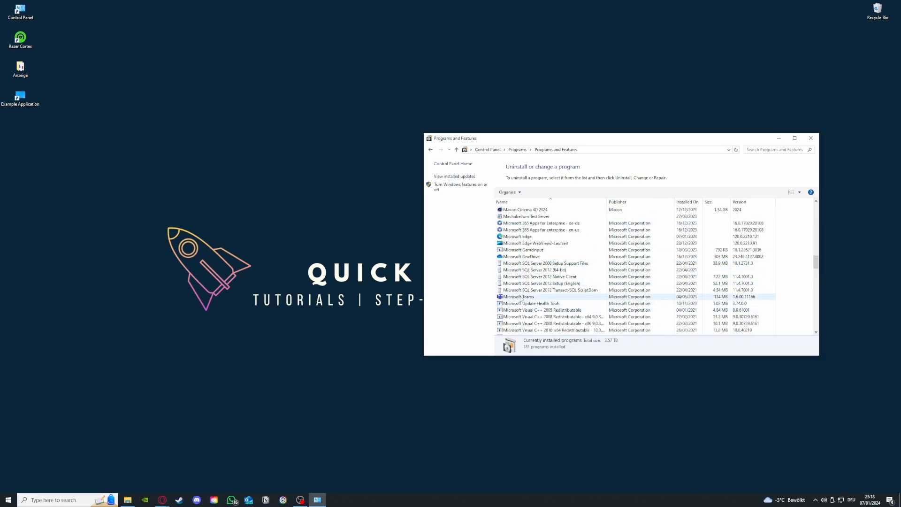
pyautogui.click(521, 298)
pyautogui.rightClick(520, 298)
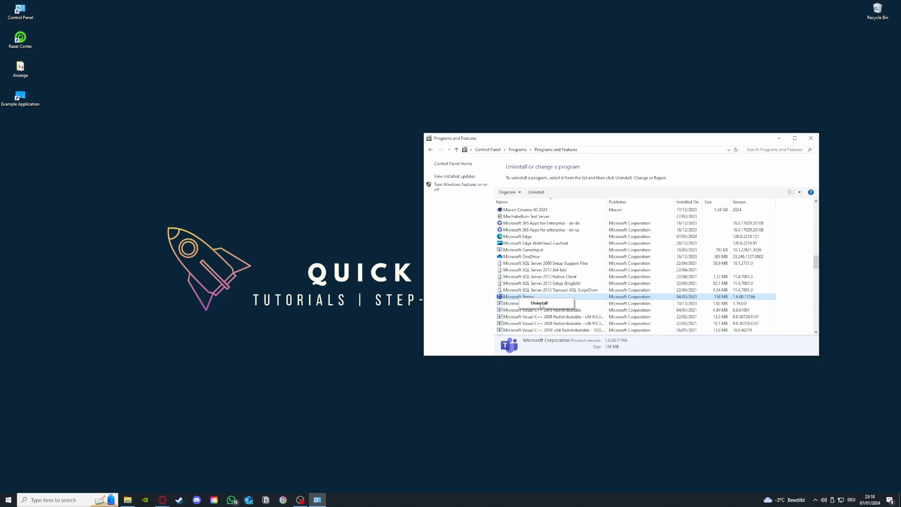
pyautogui.click(546, 303)
# - Return to the Control Panel home page, search it for "window" and open Windows Defender Firewall
pyautogui.click(430, 150)
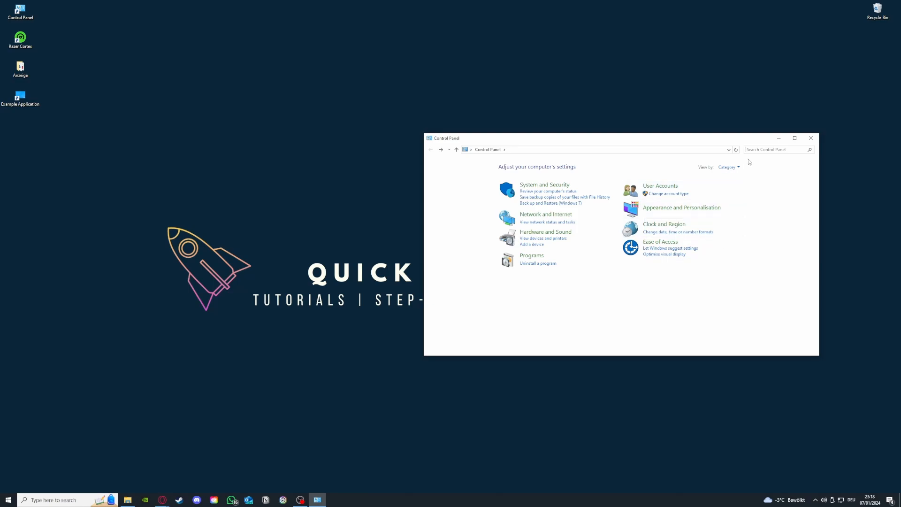
pyautogui.write('window')
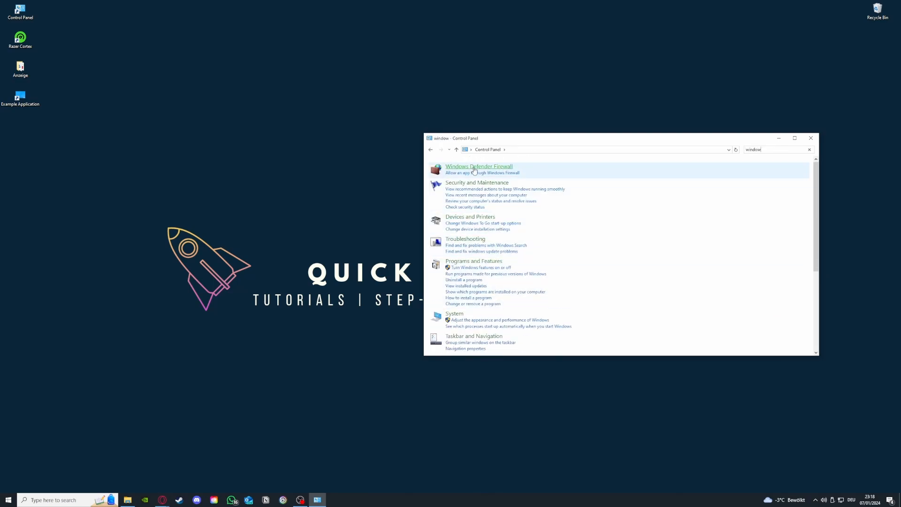
pyautogui.click(479, 167)
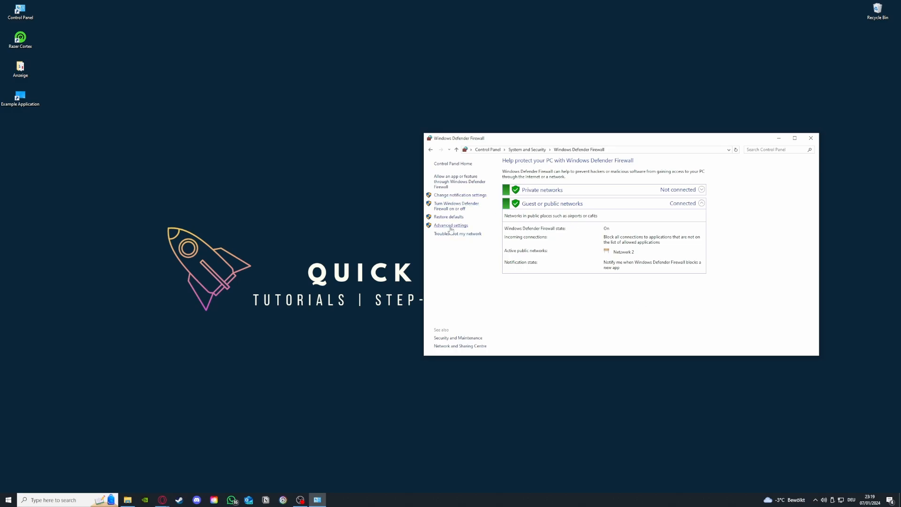
# - Look through the apps and features allowed to communicate through Windows Defender Firewall, and return to the firewall overview
pyautogui.click(452, 183)
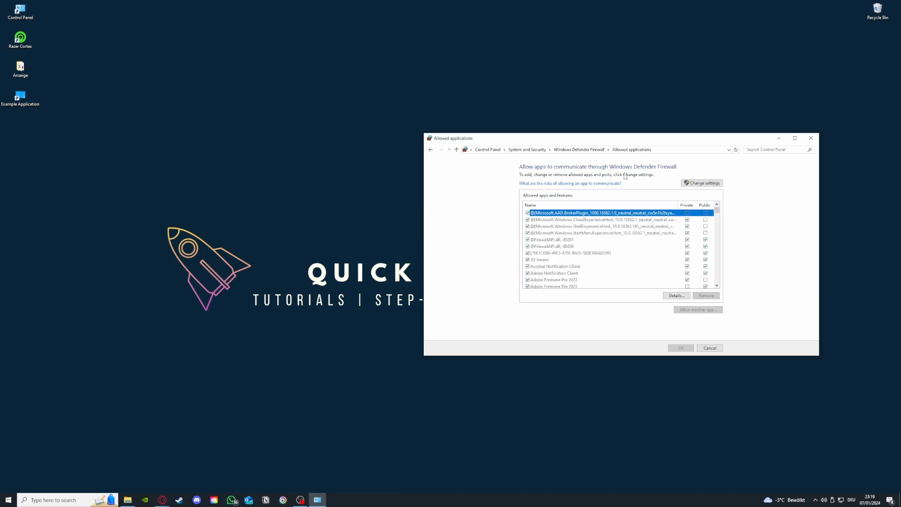
pyautogui.click(432, 150)
pyautogui.click(452, 183)
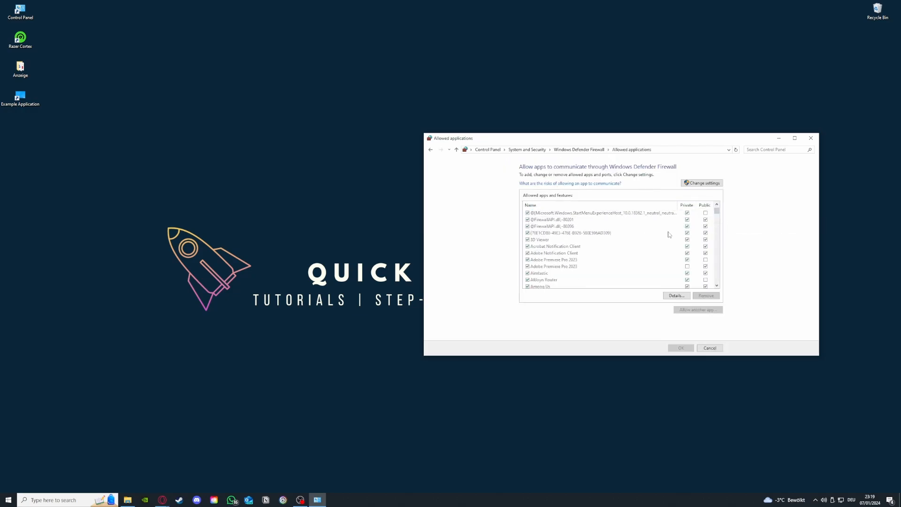
pyautogui.scroll(-10, 669, 233)
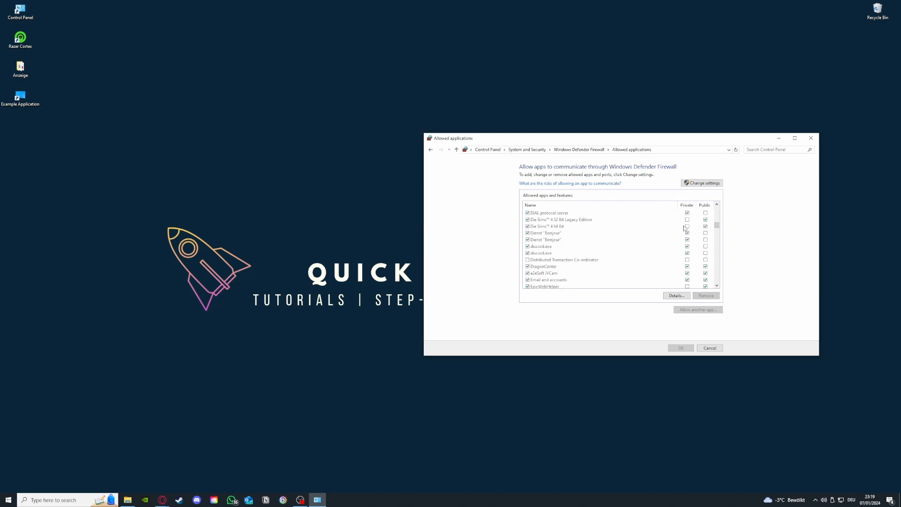
pyautogui.click(430, 149)
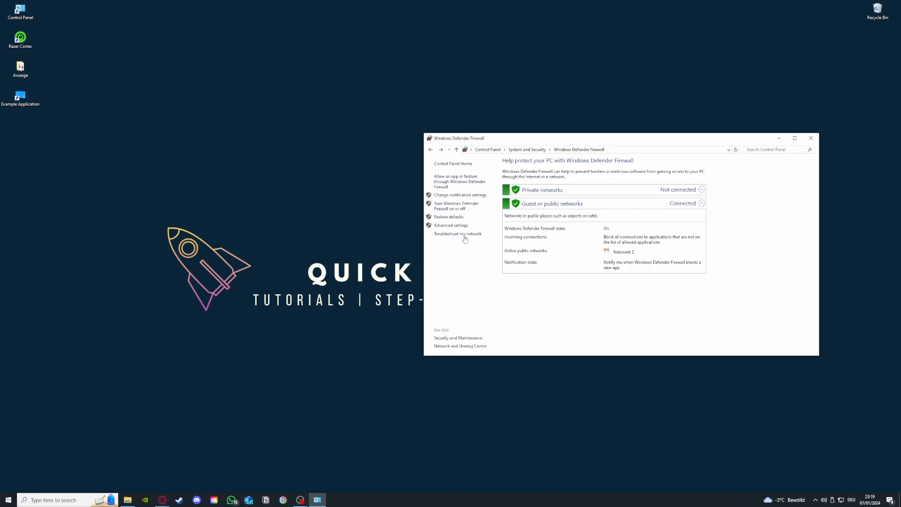
# - Open the firewall's advanced settings and browse the Inbound Rules, with a brief look at the Outbound Rules
pyautogui.click(449, 225)
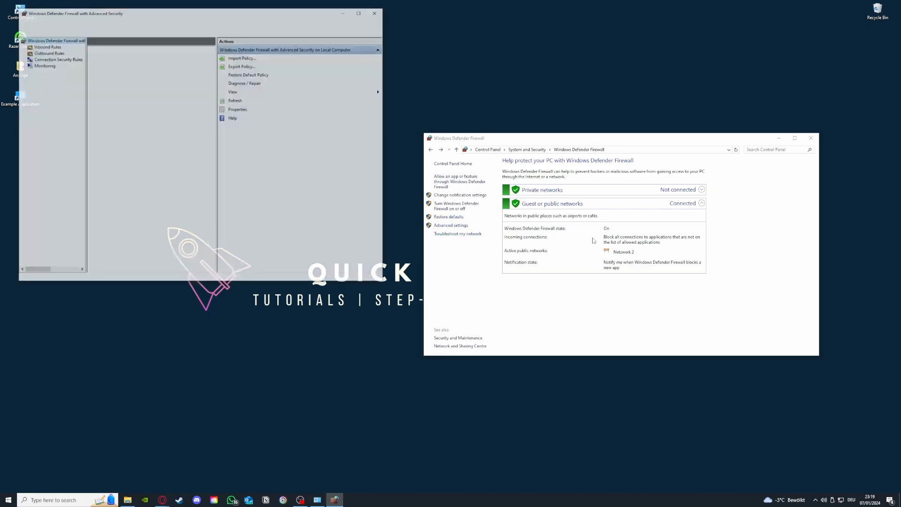
pyautogui.scroll(-3, 139, 109)
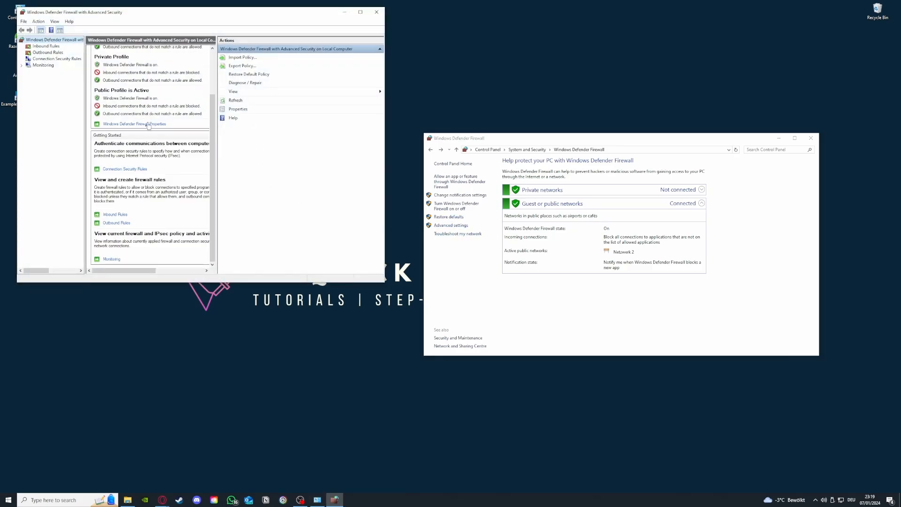
pyautogui.click(46, 47)
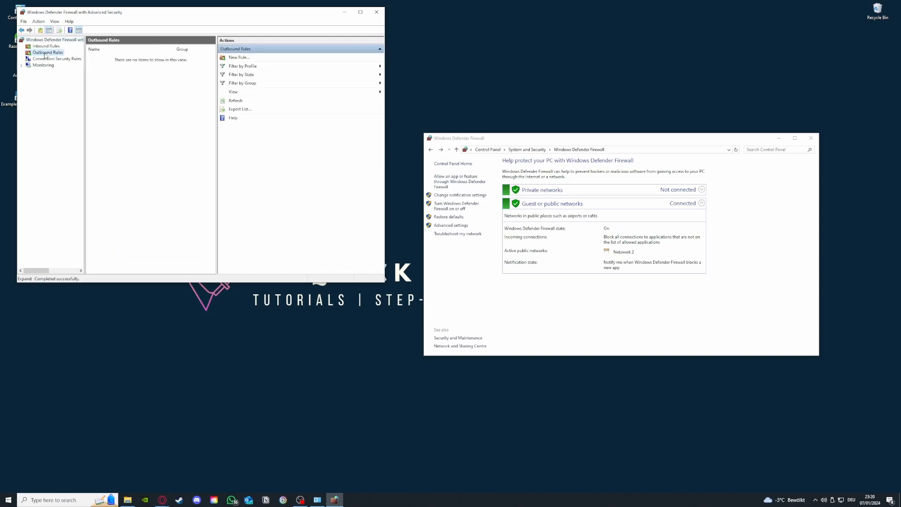
pyautogui.click(48, 52)
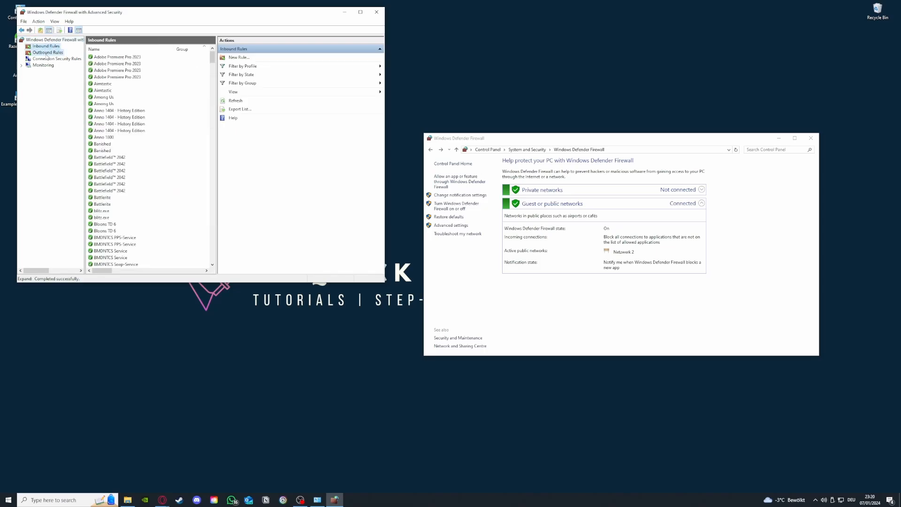
pyautogui.click(46, 46)
pyautogui.scroll(-20, 147, 141)
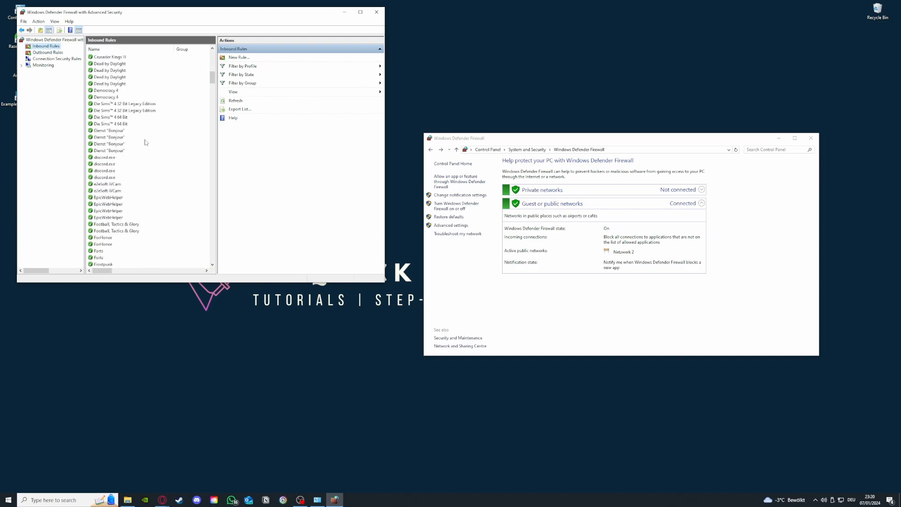
# - Show the New Inbound Rule Wizard's rule types, close it without creating a rule, and browse further down the Inbound Rules
pyautogui.click(253, 58)
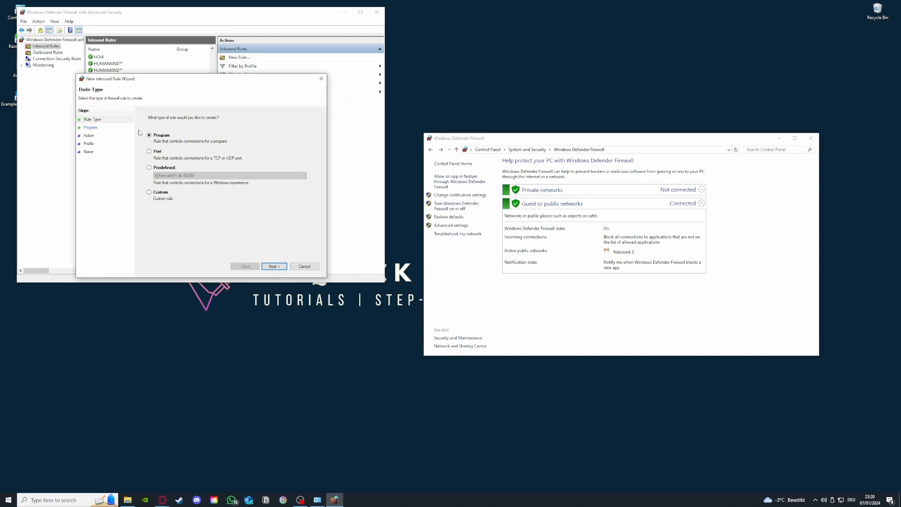
pyautogui.click(324, 79)
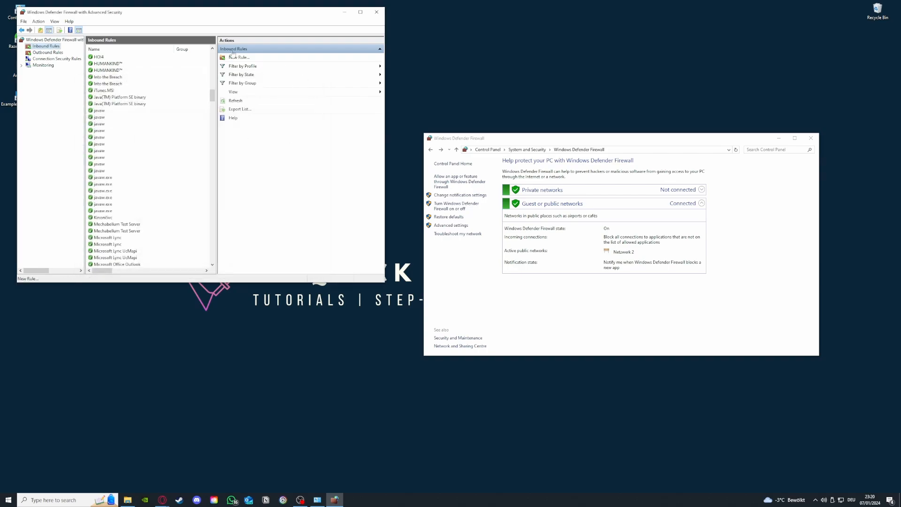
pyautogui.scroll(-15, 166, 227)
pyautogui.scroll(-8, 164, 227)
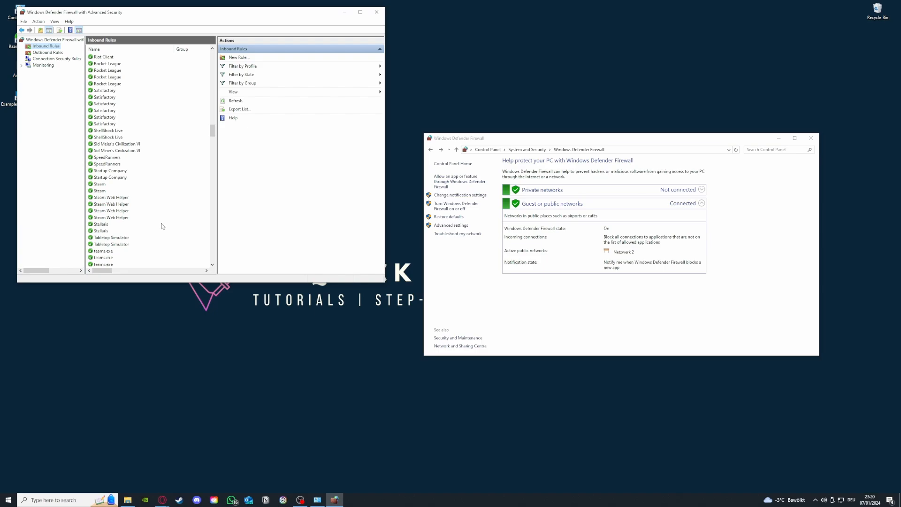
# - Browse the Outbound Rules list down to the File and Printer Sharing entries and return to its beginning
pyautogui.click(47, 52)
pyautogui.click(47, 46)
pyautogui.click(48, 53)
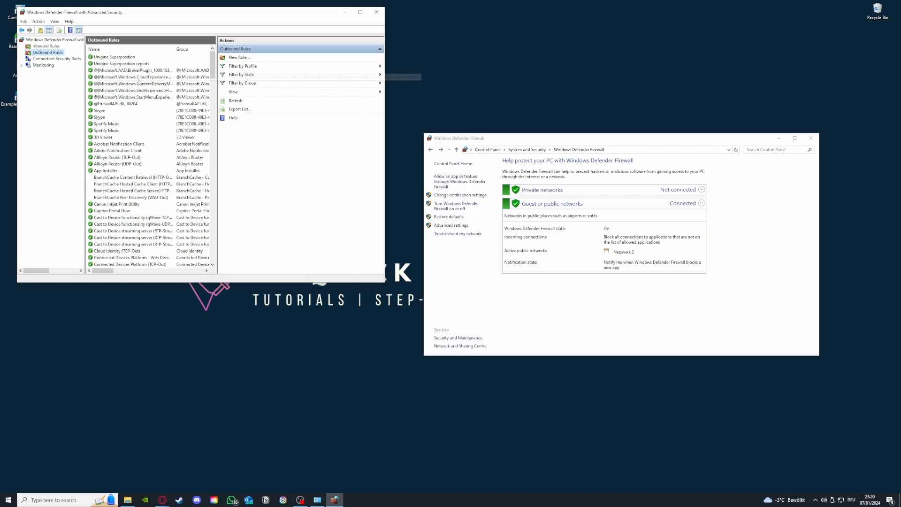
pyautogui.moveTo(213, 69); pyautogui.dragTo(214, 107)
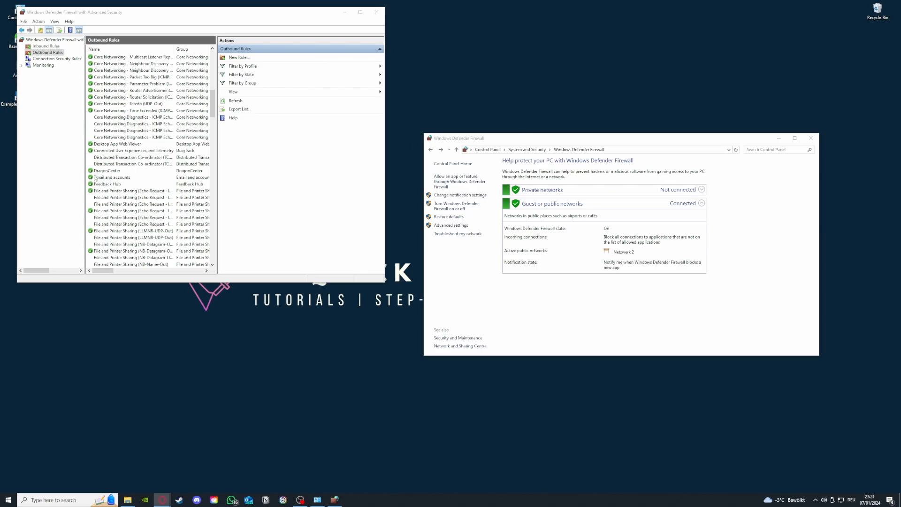
pyautogui.scroll(10, 122, 188)
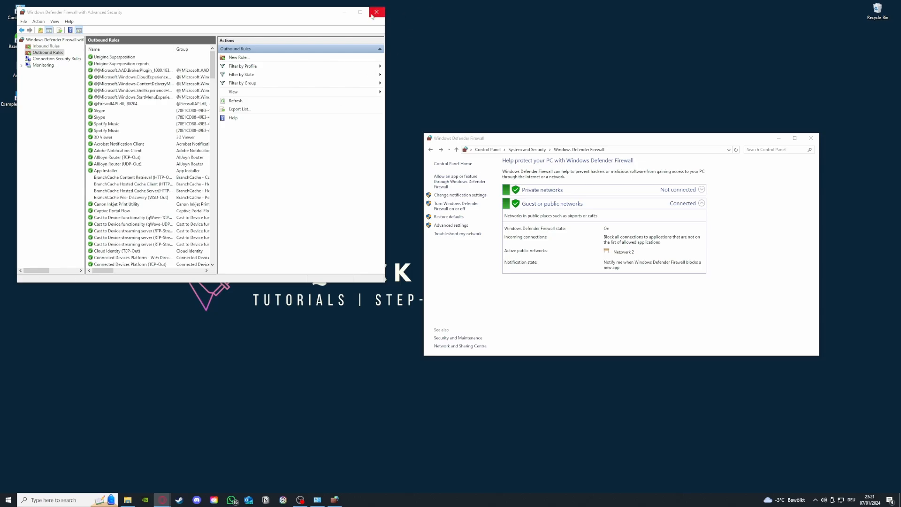
# - Show the Inbound and Outbound Rules once more, and close both the advanced security and Windows Defender Firewall windows
pyautogui.click(40, 46)
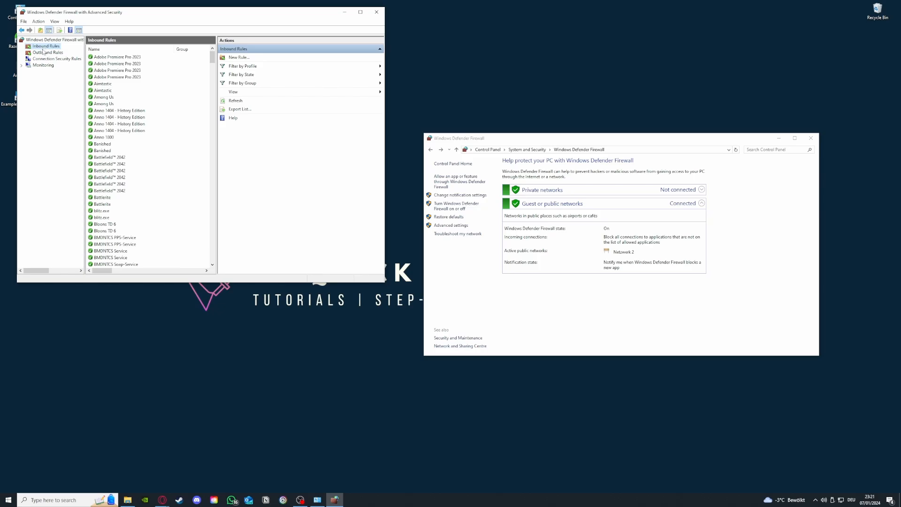
pyautogui.click(44, 53)
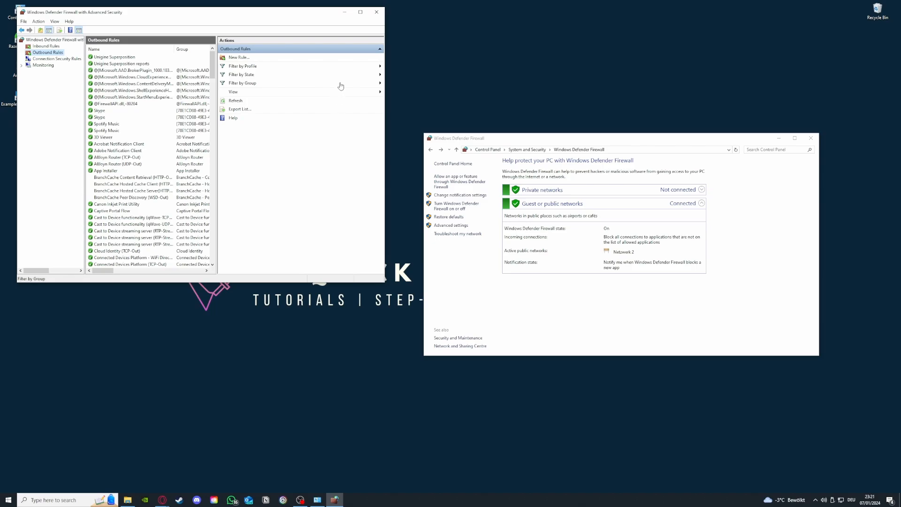
pyautogui.click(377, 12)
pyautogui.click(811, 139)
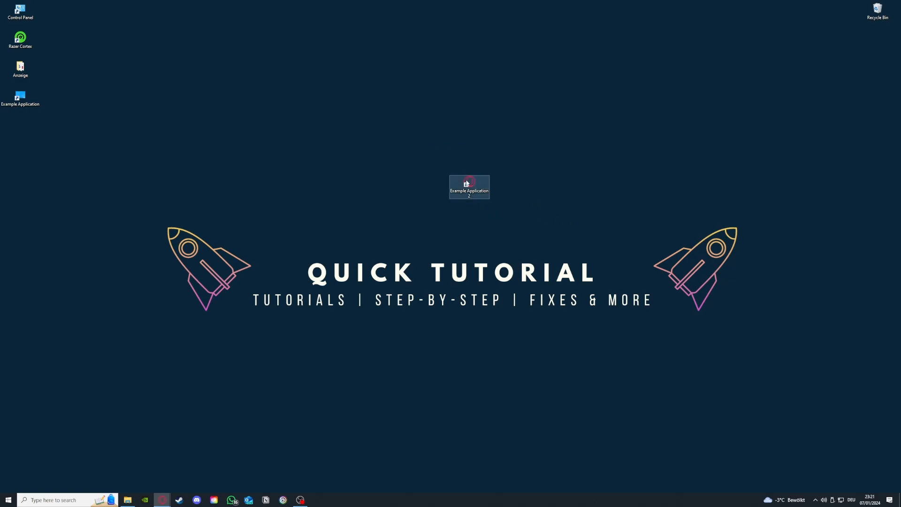
# - Move the Example Application 2 shortcut to a free spot on the desktop above the word QUICK in the wallpaper
pyautogui.moveTo(469, 183); pyautogui.dragTo(347, 154)
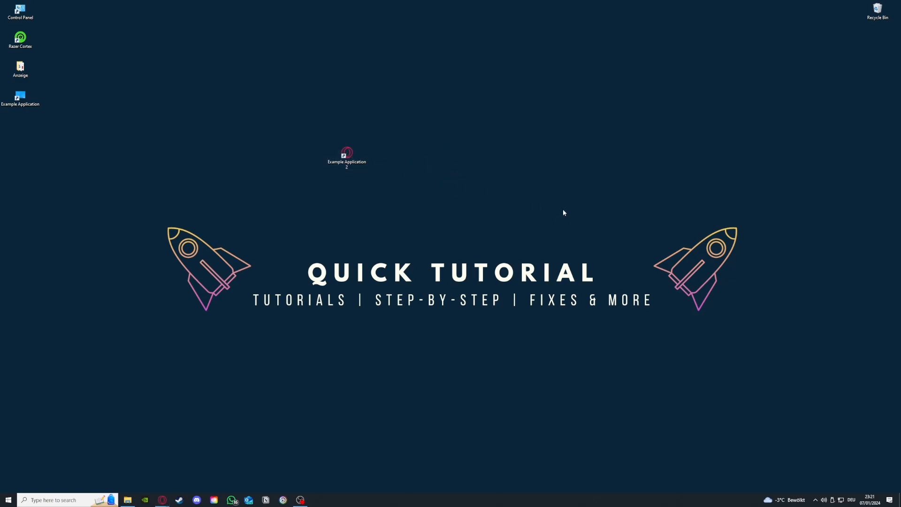